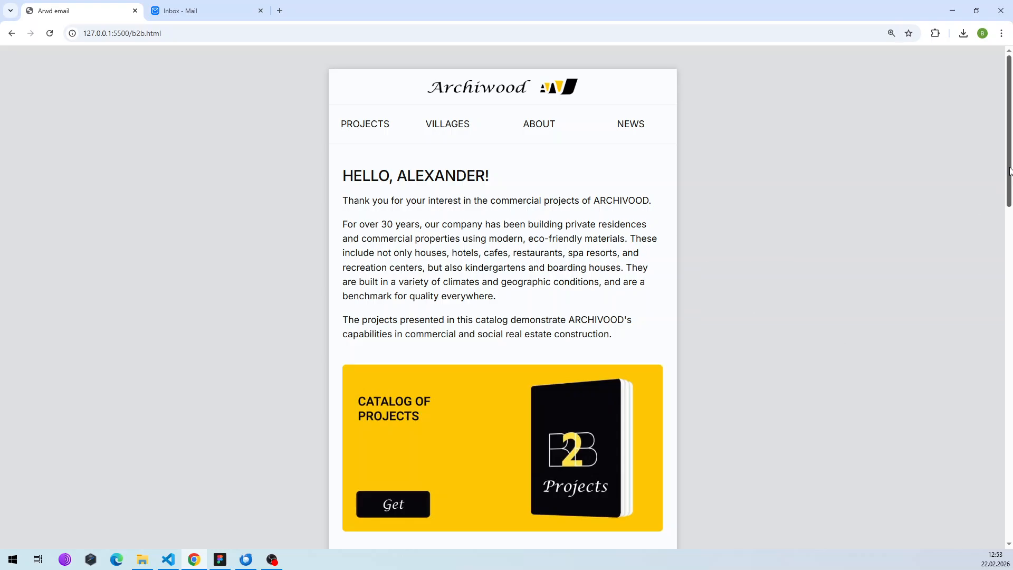
drag(1010, 170, 997, 474)
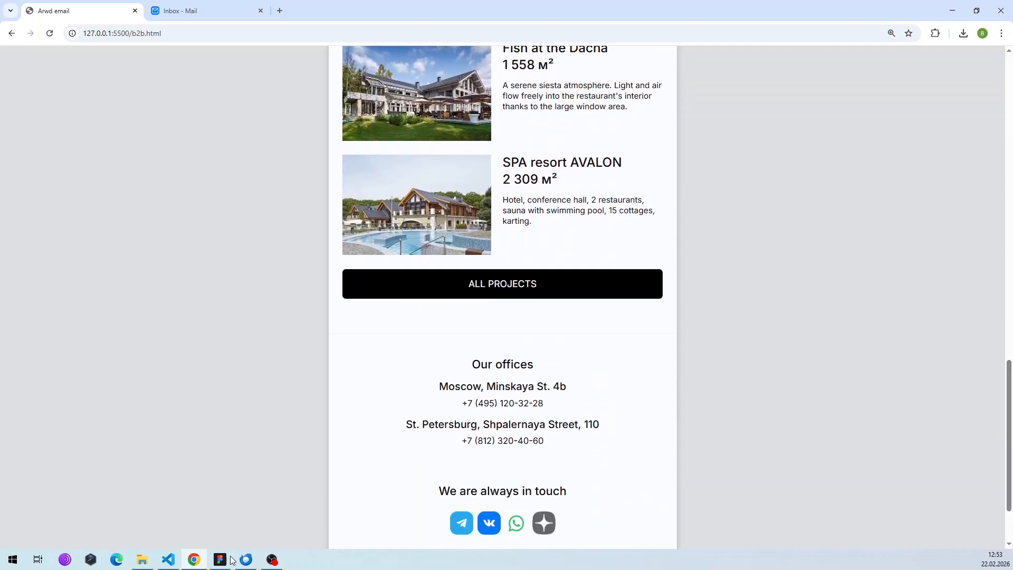
click(168, 560)
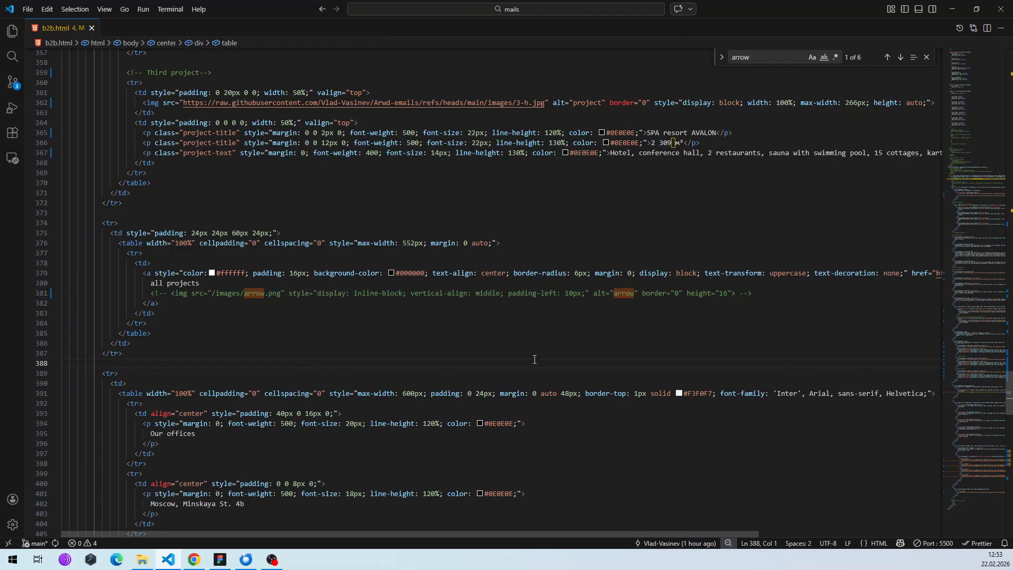
scroll(656, 292, up, 20)
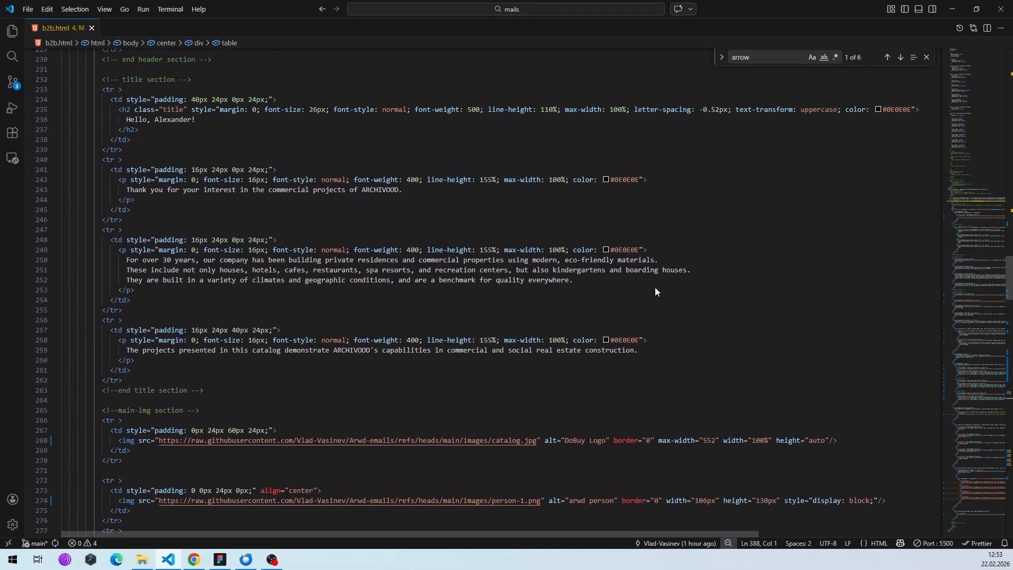
click(194, 559)
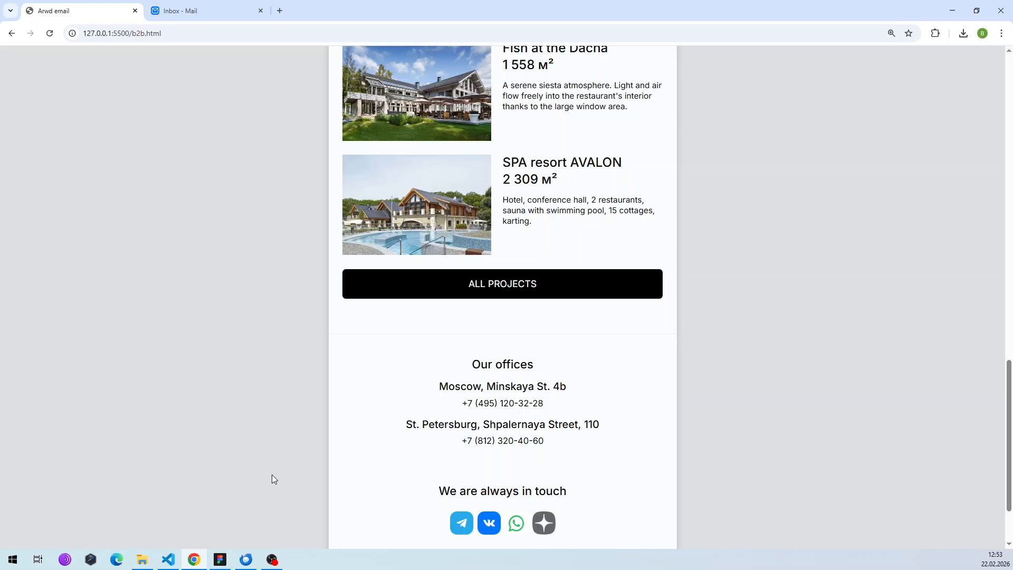
click(246, 559)
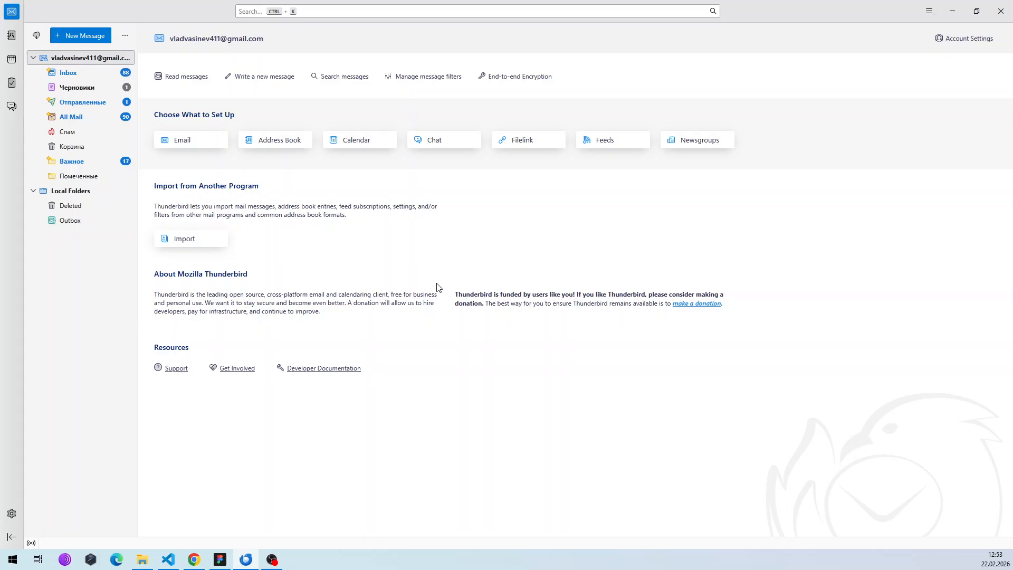
Search Thunderbird's Add-ons and Themes catalogue for 'HTML-editor'.
click(930, 11)
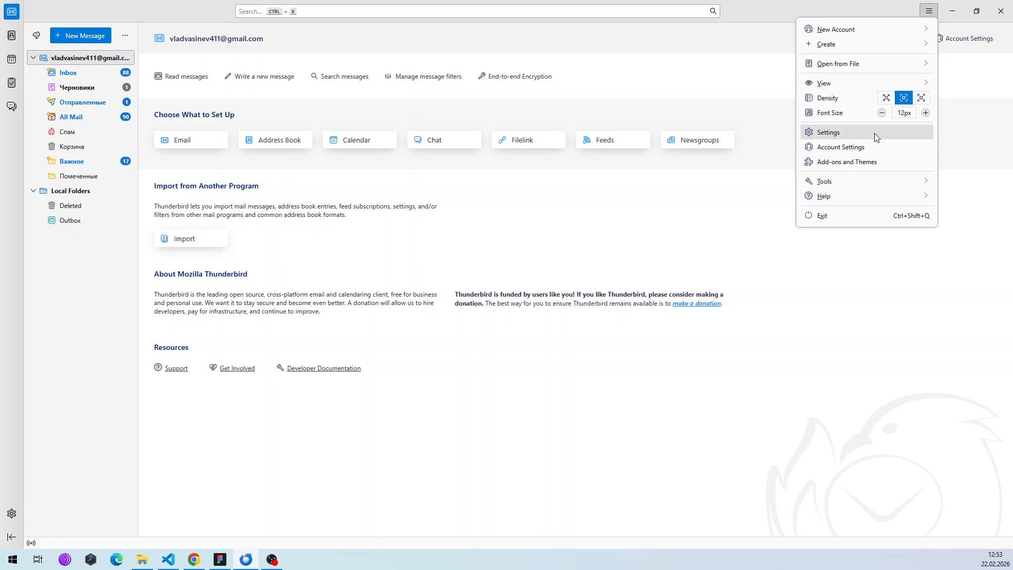
click(881, 162)
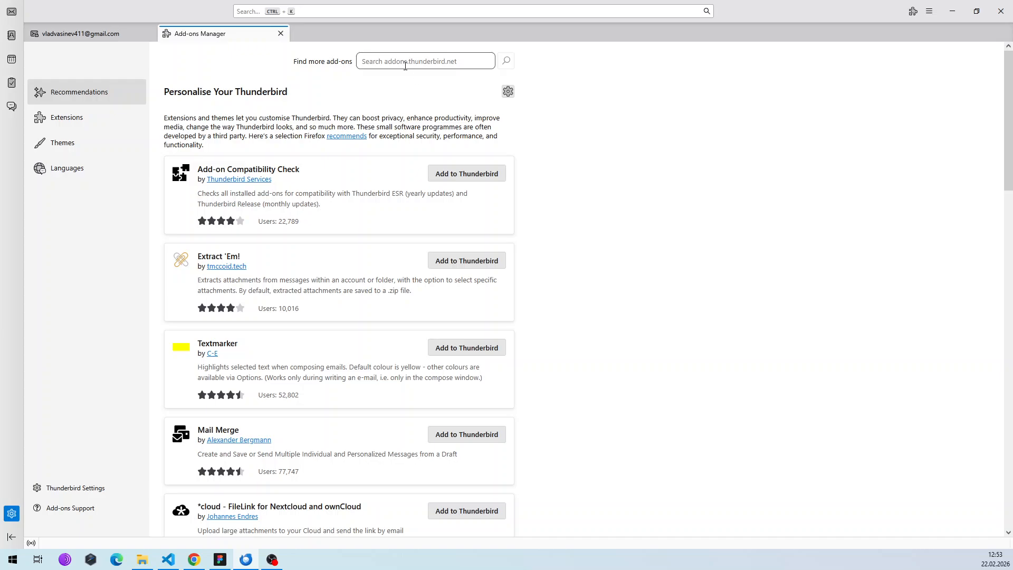
click(403, 62)
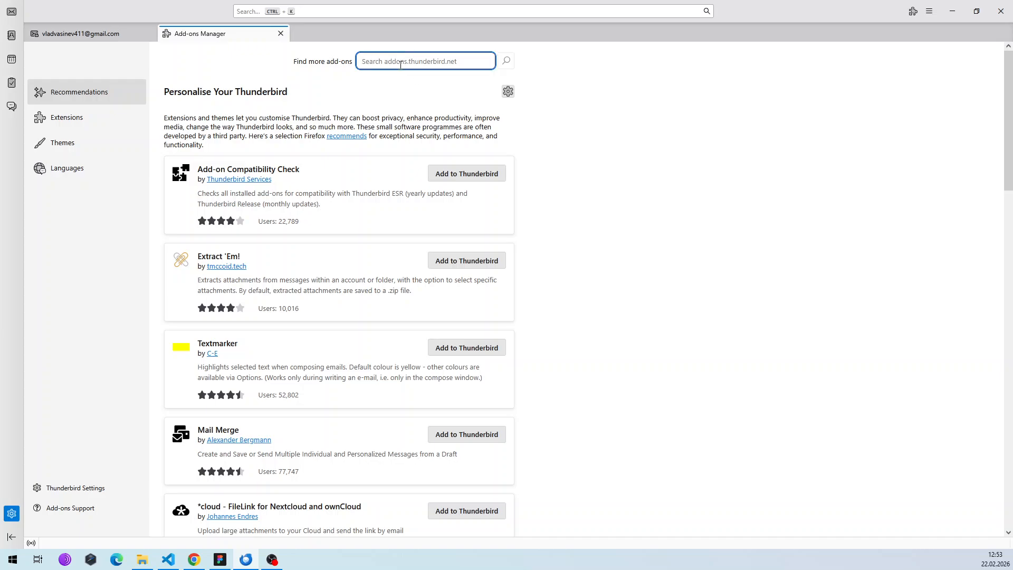
text(HTML-editor)
Install the HTML Source Editor add-on from the results and return to the account tab.
click(502, 62)
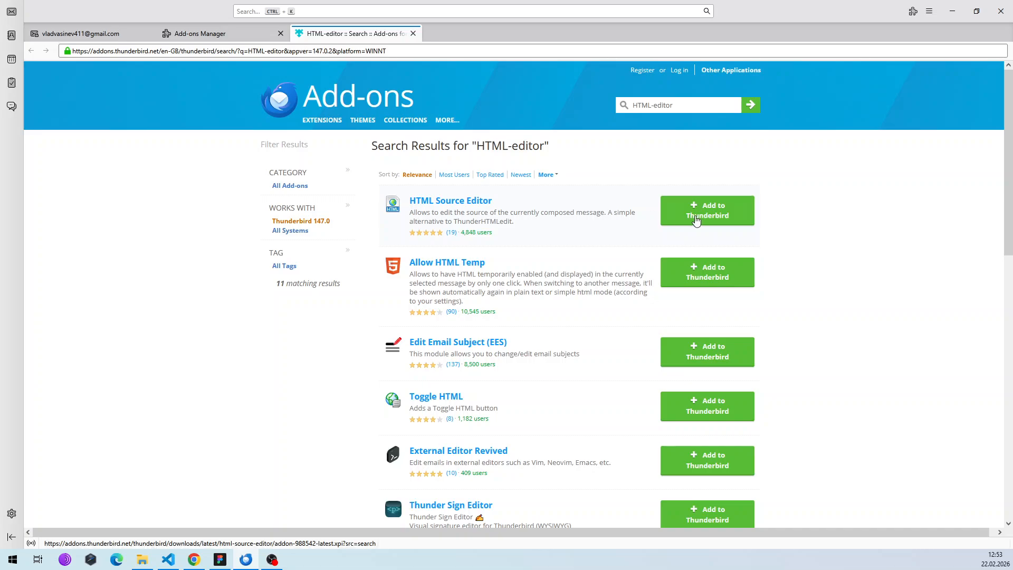
click(695, 217)
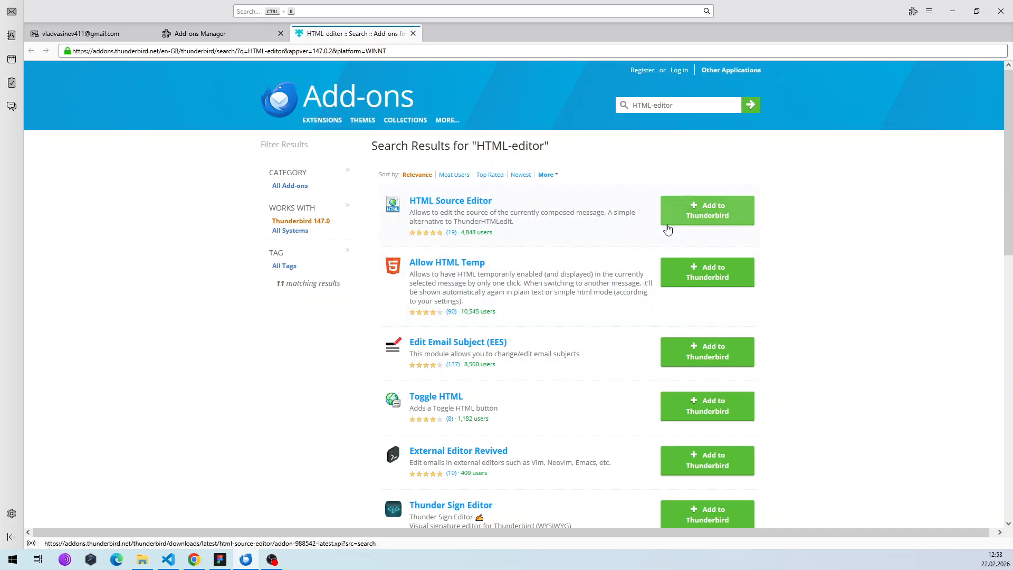
click(862, 103)
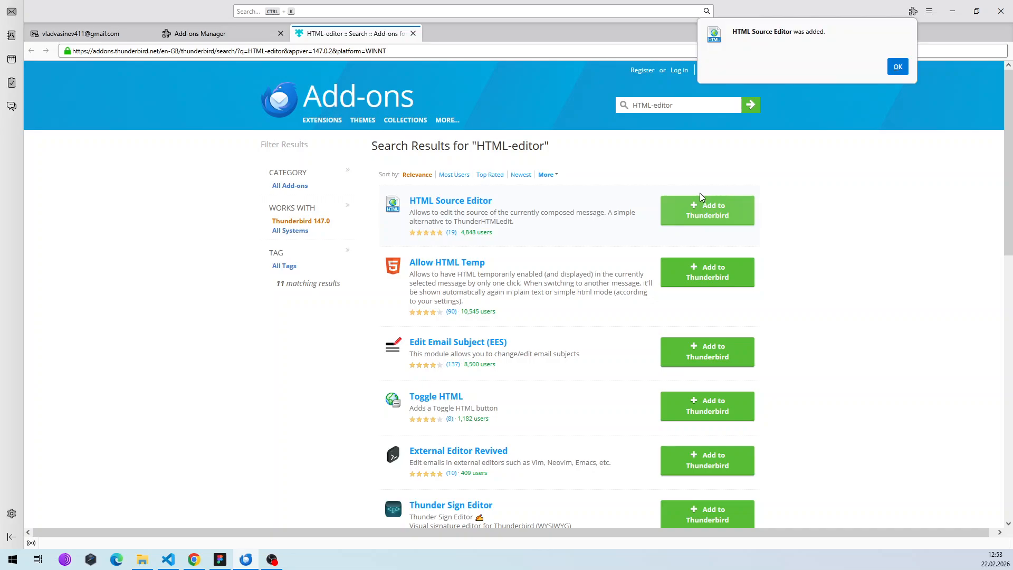
click(897, 67)
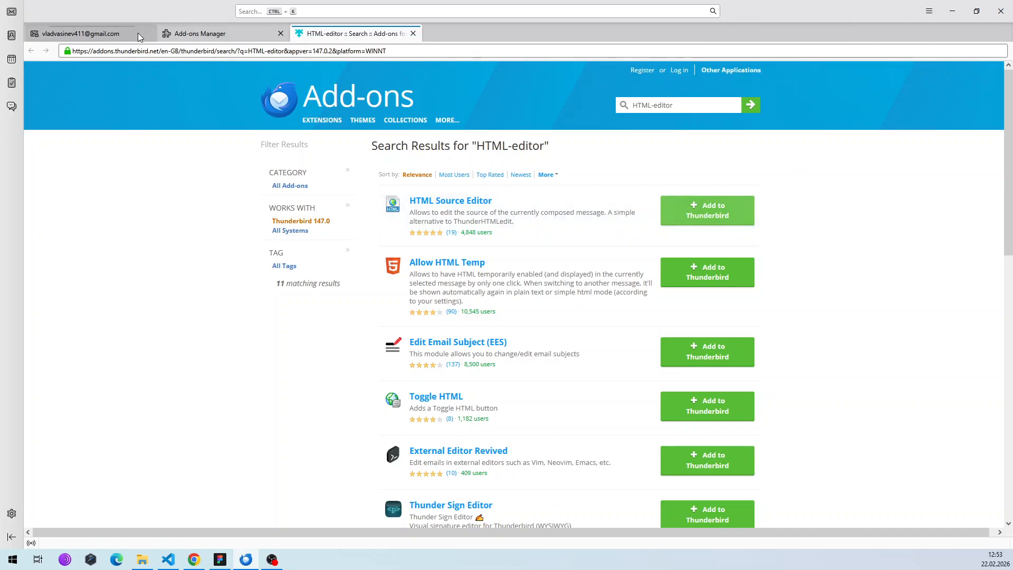
click(126, 37)
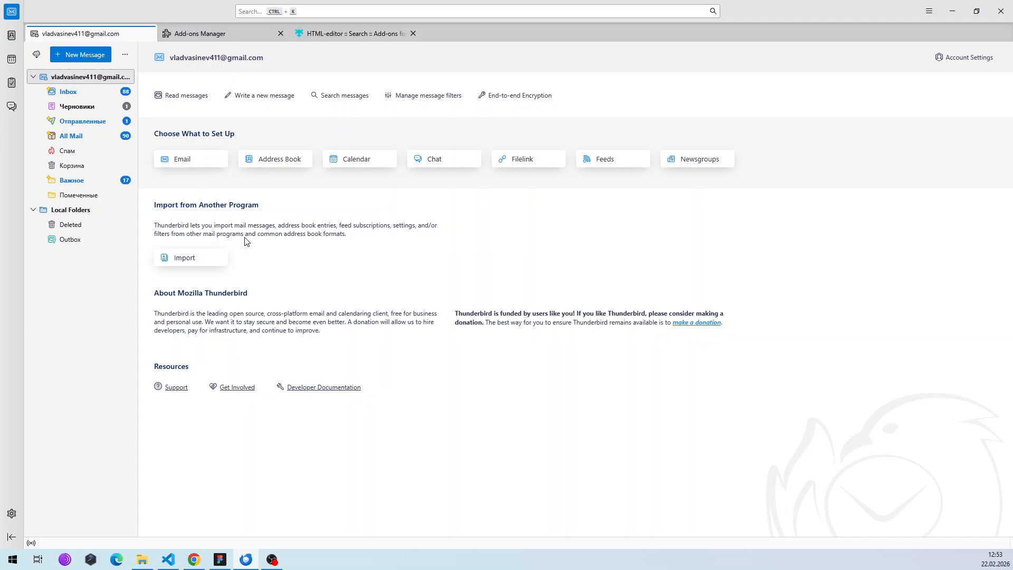
Start a new message, open its Source (HTML) editor, and select all b2b.html code in VS Code.
click(77, 55)
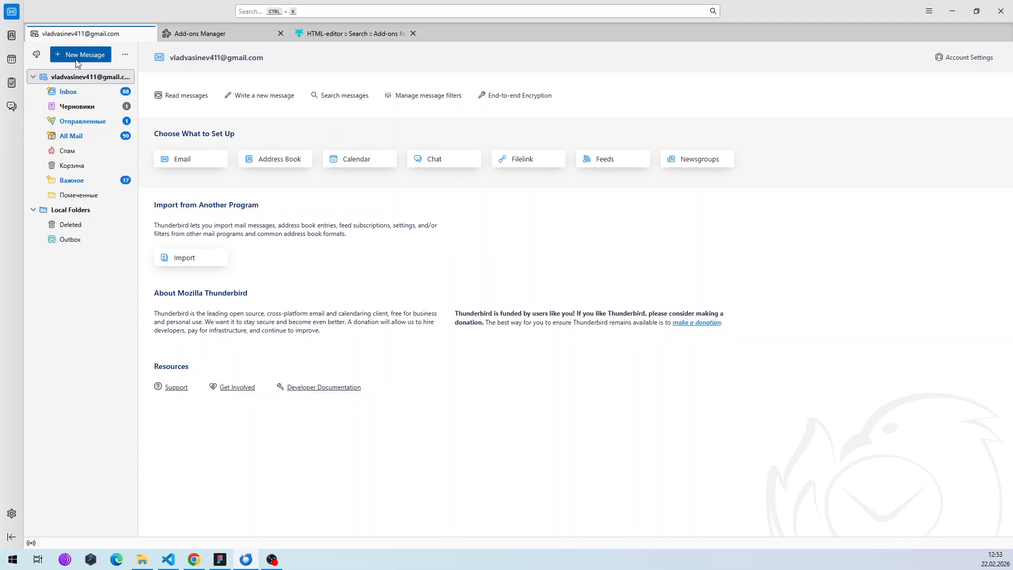
click(269, 199)
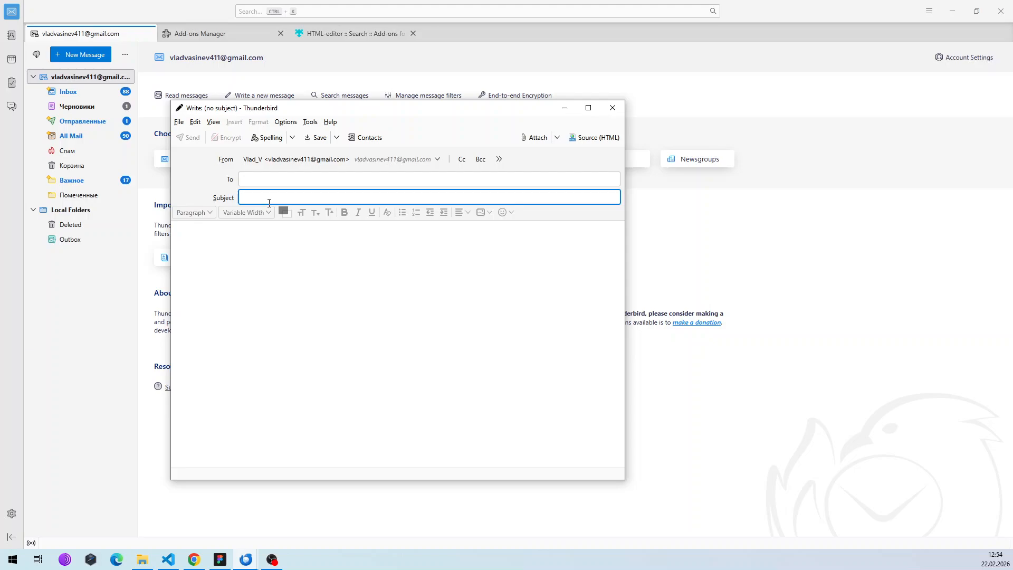
click(581, 139)
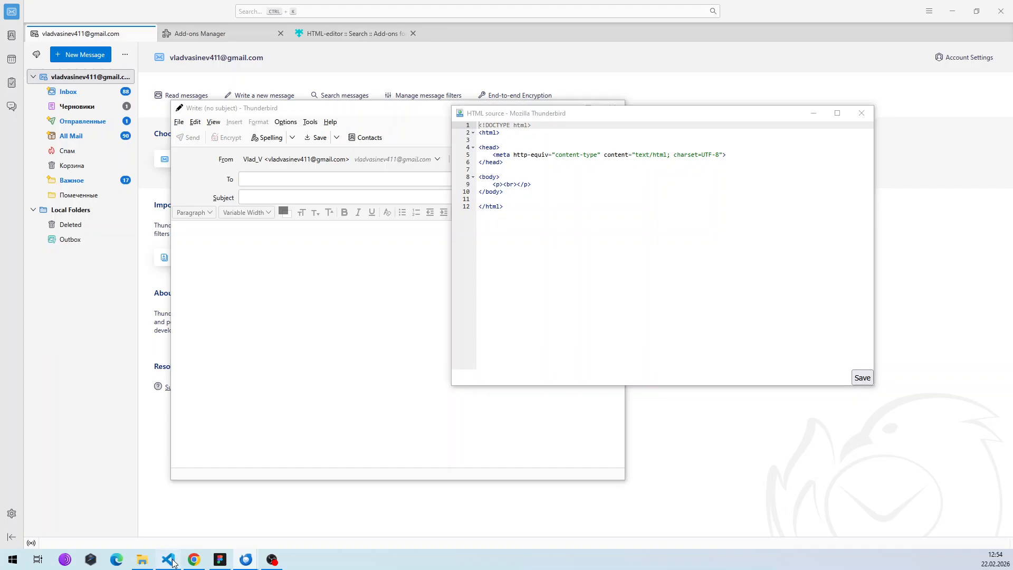
key(alt+Tab)
key(ctrl+a)
Replace the message's default HTML source with the copied b2b.html code and save it.
click(336, 410)
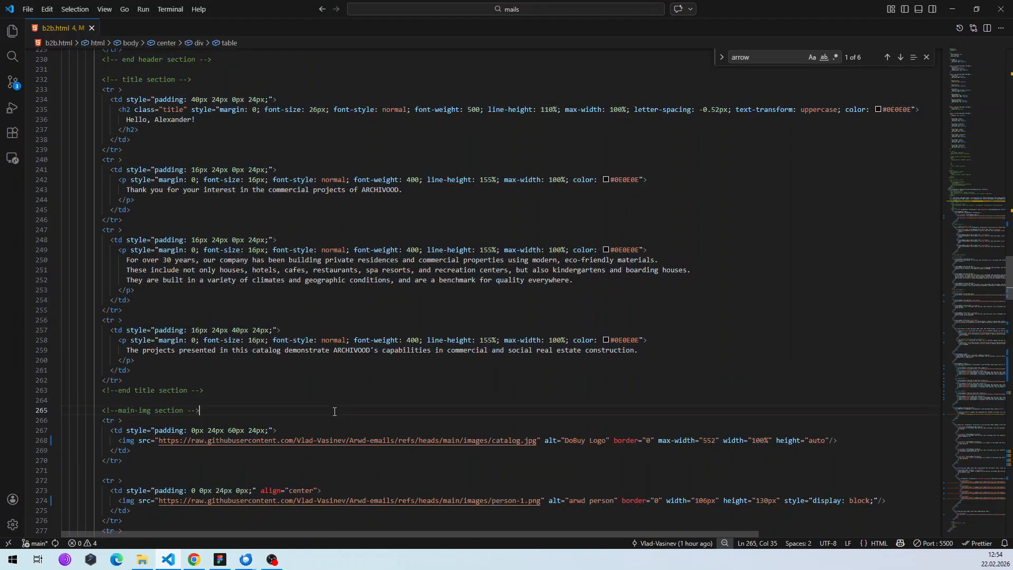
click(195, 559)
mouse_move(246, 559)
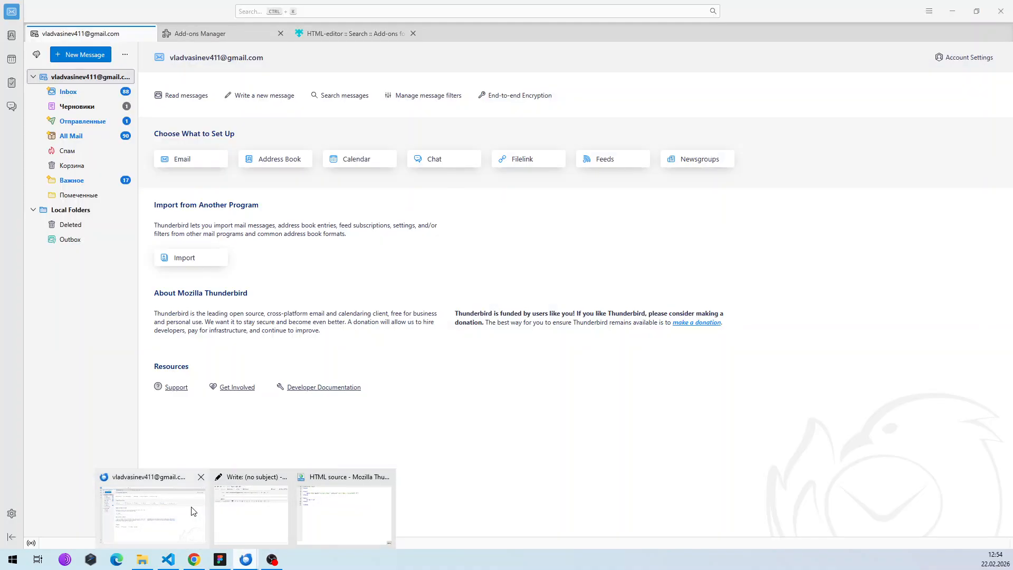
click(191, 510)
click(247, 557)
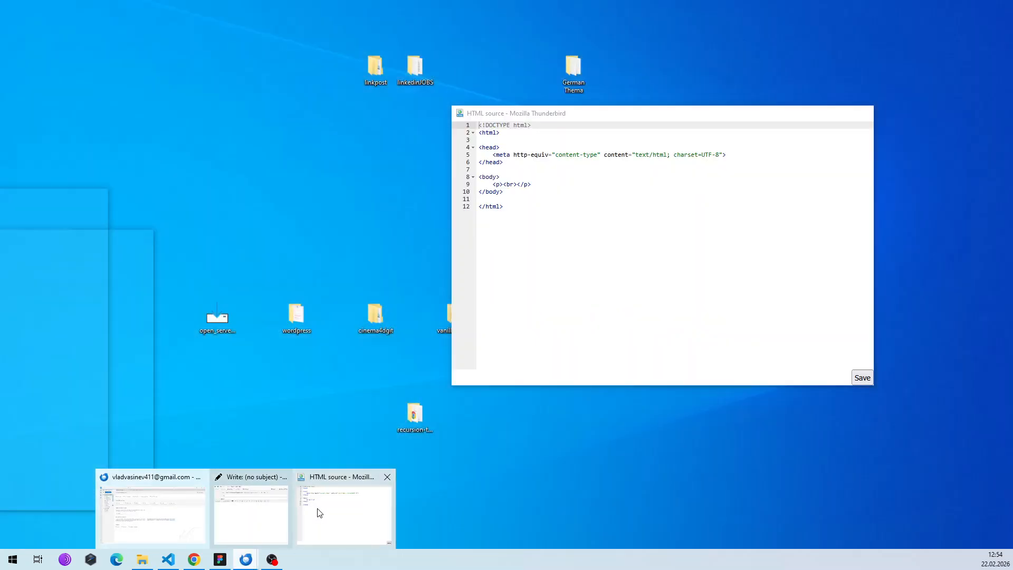
click(317, 513)
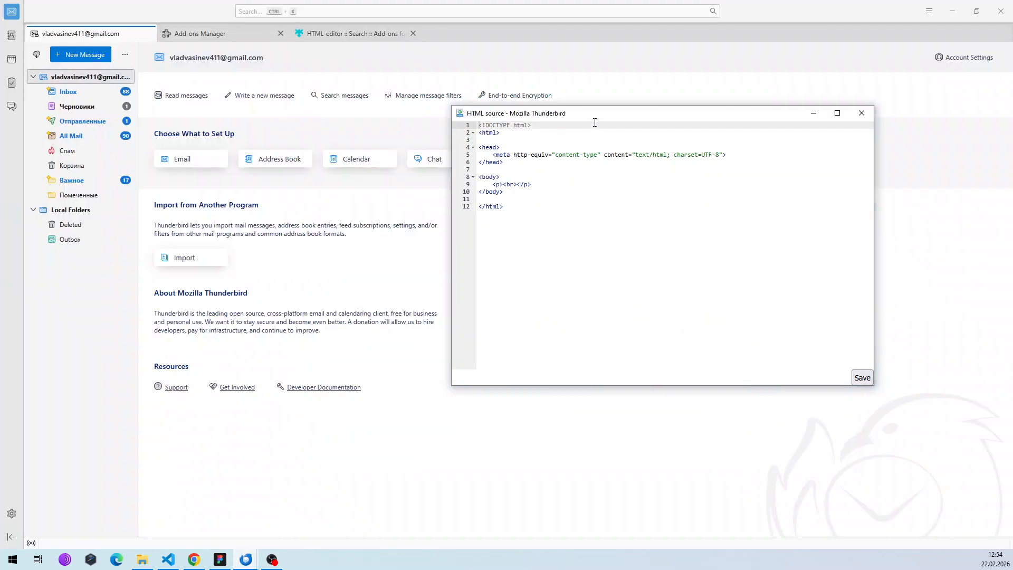
key(ctrl+a)
key(ctrl+v)
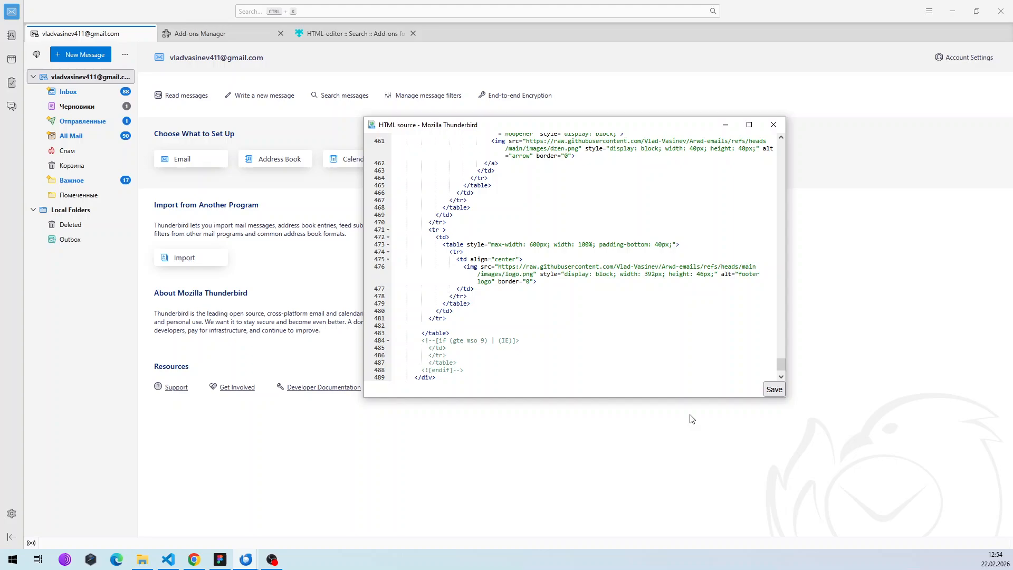
click(772, 390)
mouse_move(246, 552)
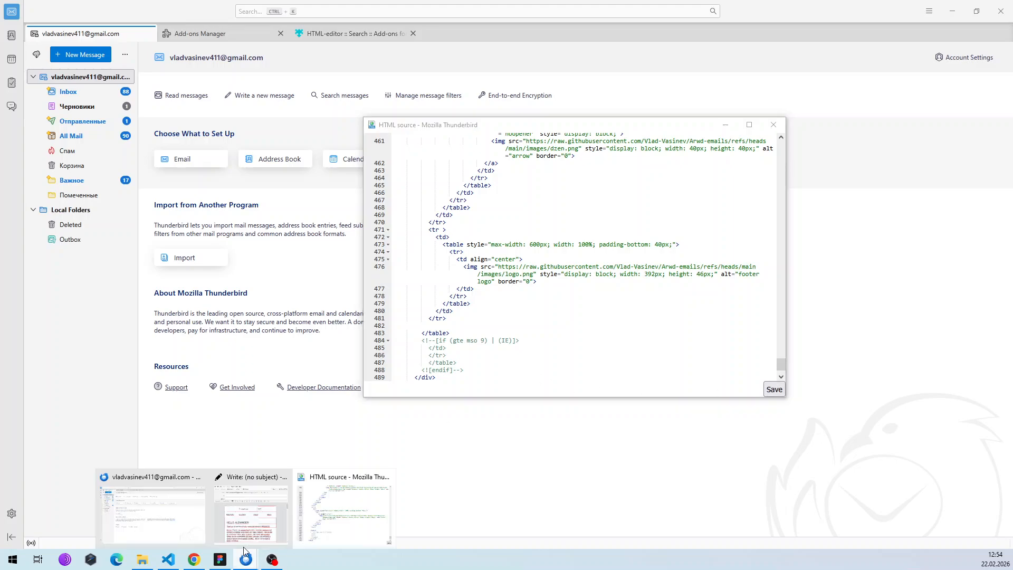
click(244, 526)
Shift the compose window slightly right and scroll through the Archiwood message body.
drag(429, 113, 466, 120)
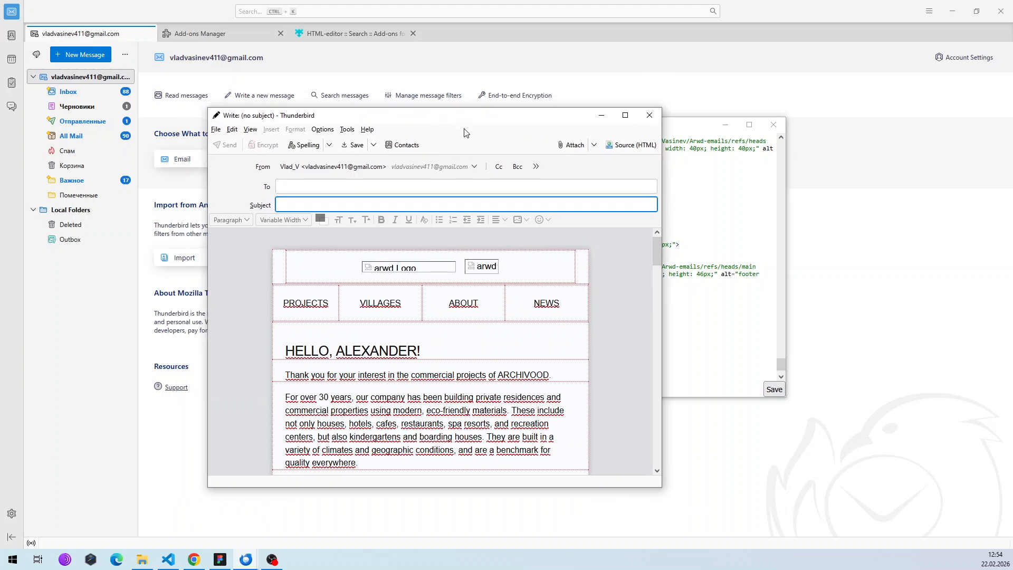
mouse_move(656, 257)
mouse_down()
mouse_move(657, 465)
mouse_move(648, 221)
mouse_move(651, 445)
mouse_move(658, 244)
mouse_up()
Tick Allow remote content in messages under Settings > Privacy & Security.
click(907, 49)
click(929, 10)
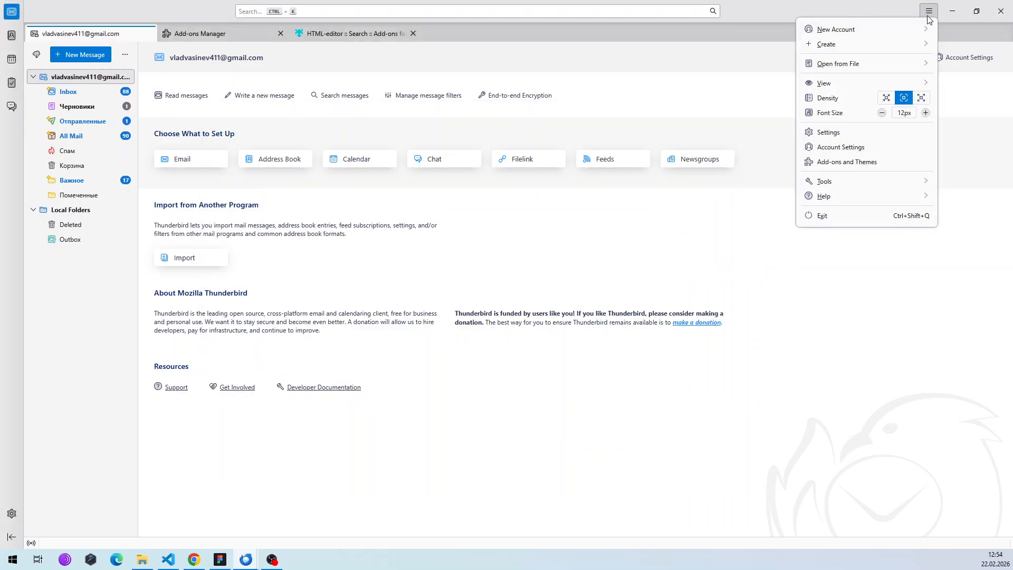
click(859, 132)
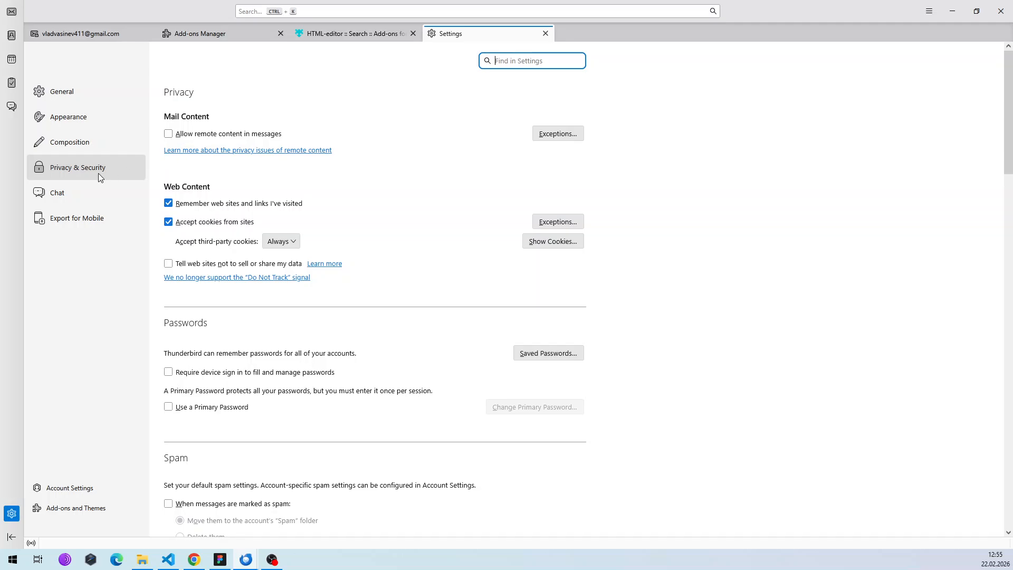
click(168, 134)
Back in VS Code, select all of the b2b.html template code.
click(169, 560)
click(473, 352)
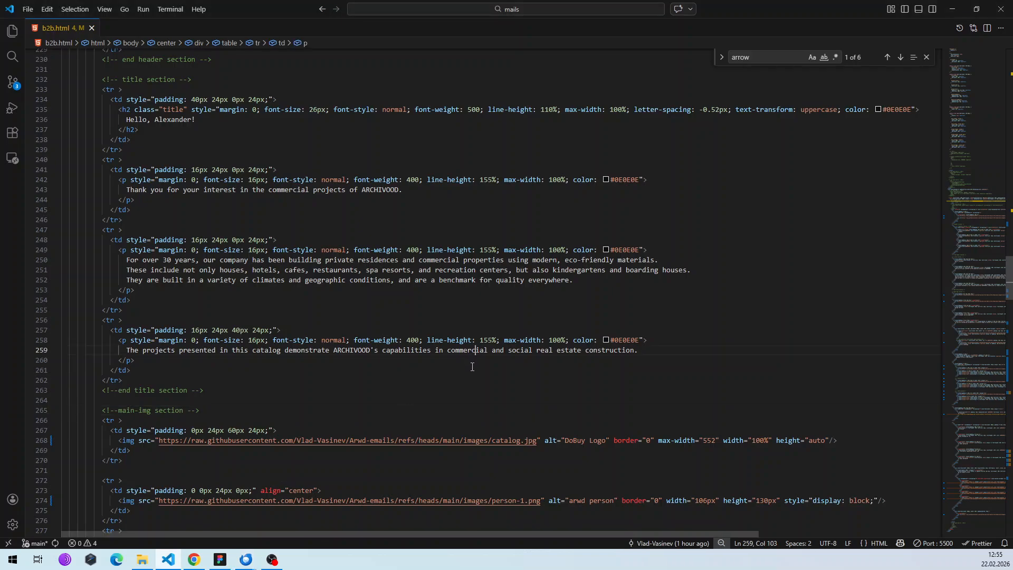
key(ctrl+a)
click(461, 369)
Re-save the Archiwood HTML source into the message and view the body with remote images.
click(194, 559)
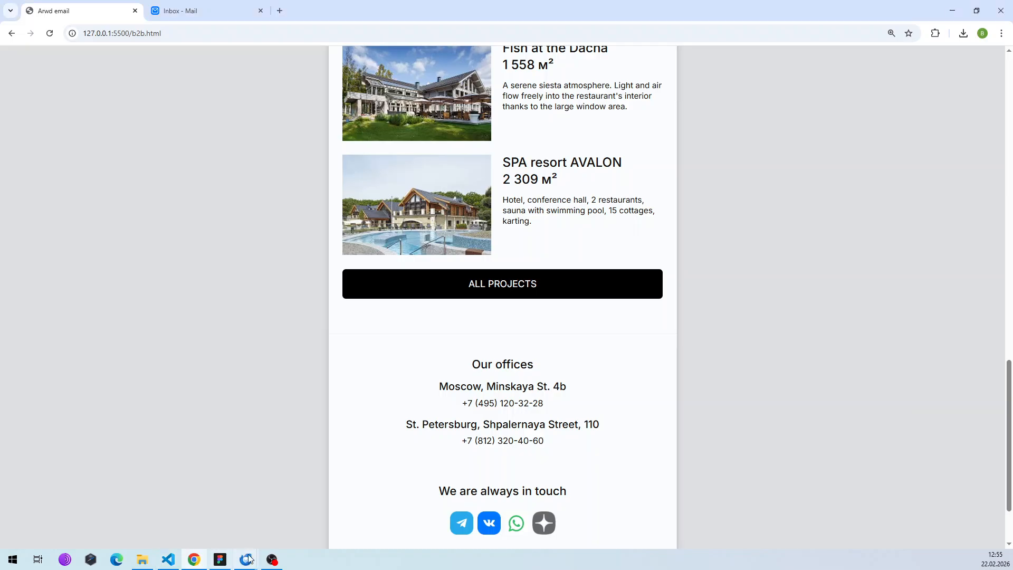
mouse_move(246, 559)
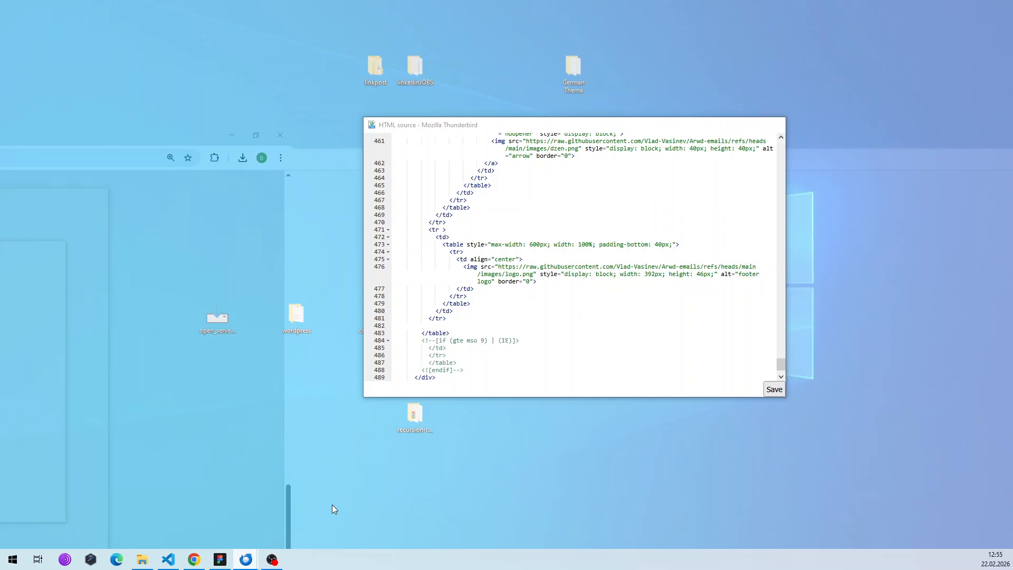
click(331, 505)
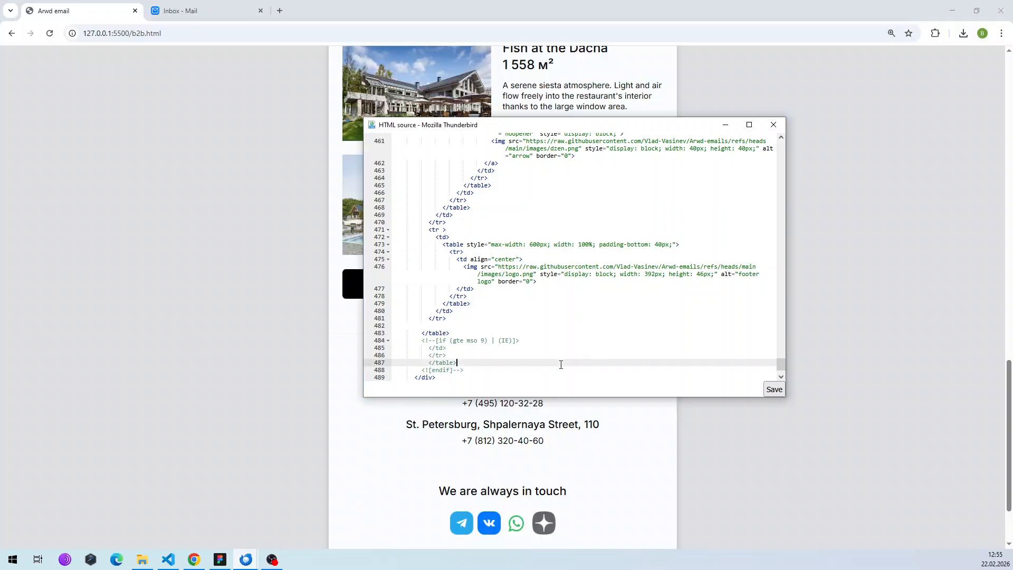
scroll(544, 372, down, 1)
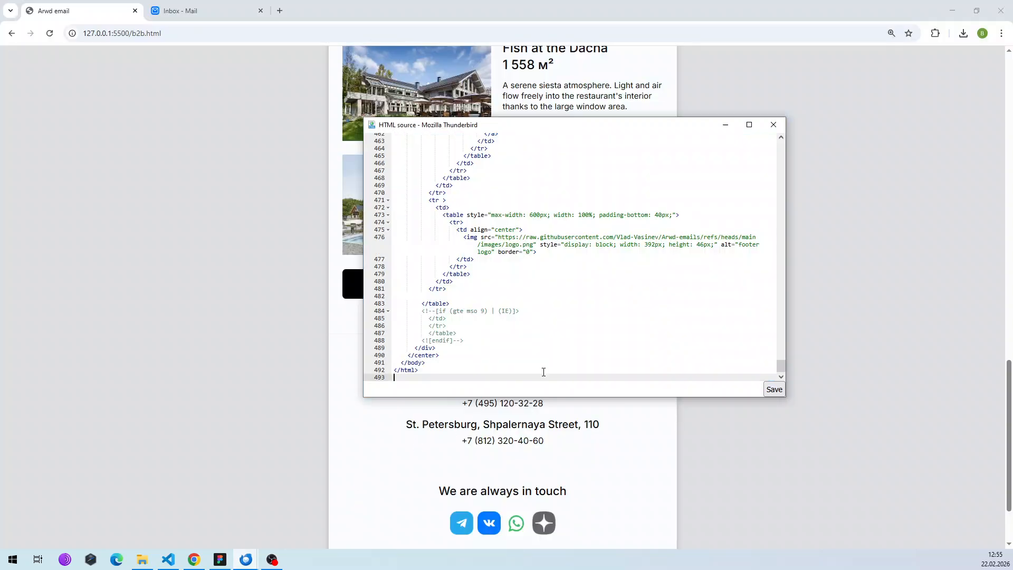
click(773, 389)
mouse_move(246, 558)
click(153, 514)
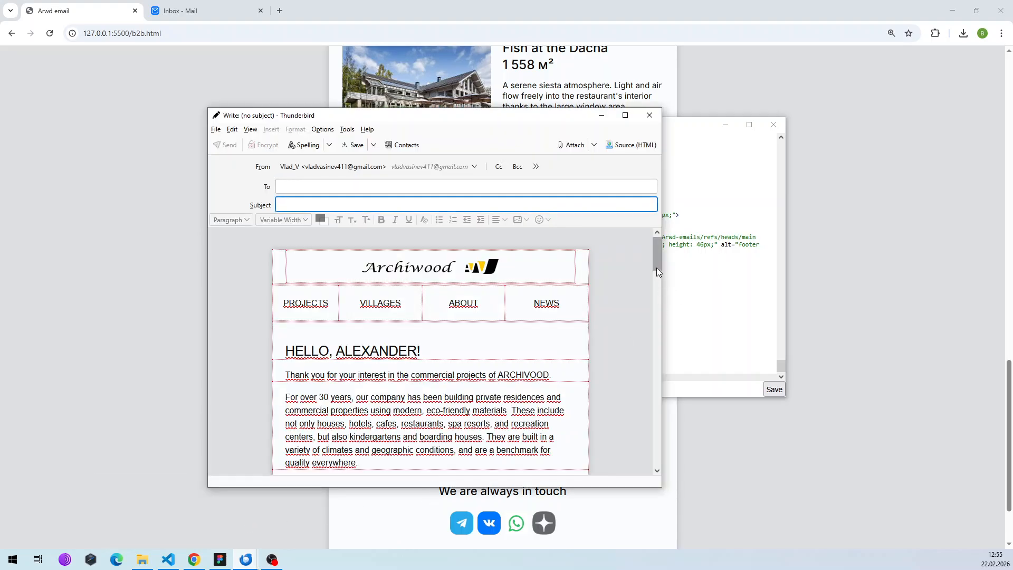
drag(656, 255, 635, 218)
Copy the Mail.ru account's e-mail address from its profile panel, then return to Thunderbird.
click(196, 561)
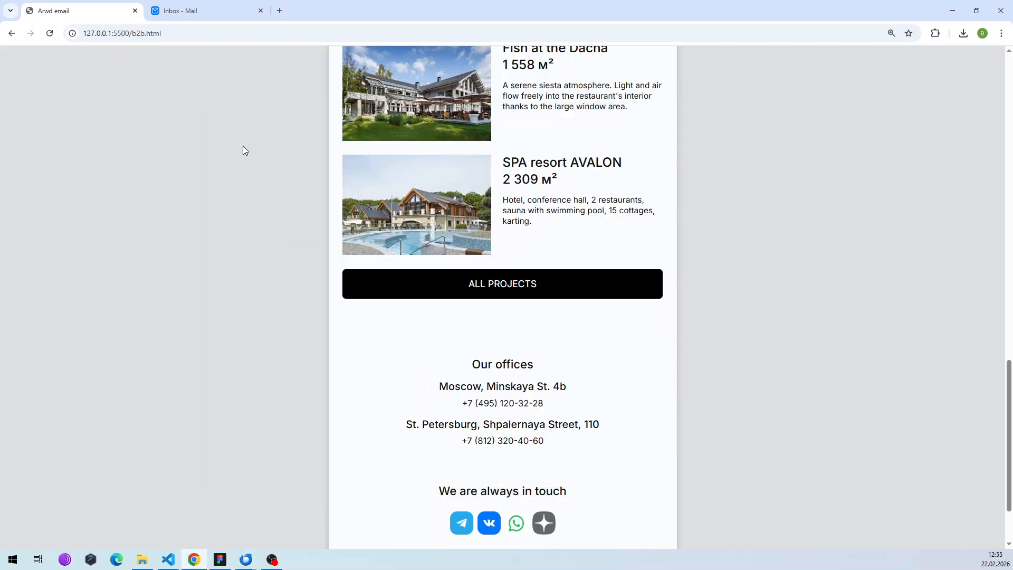
click(192, 10)
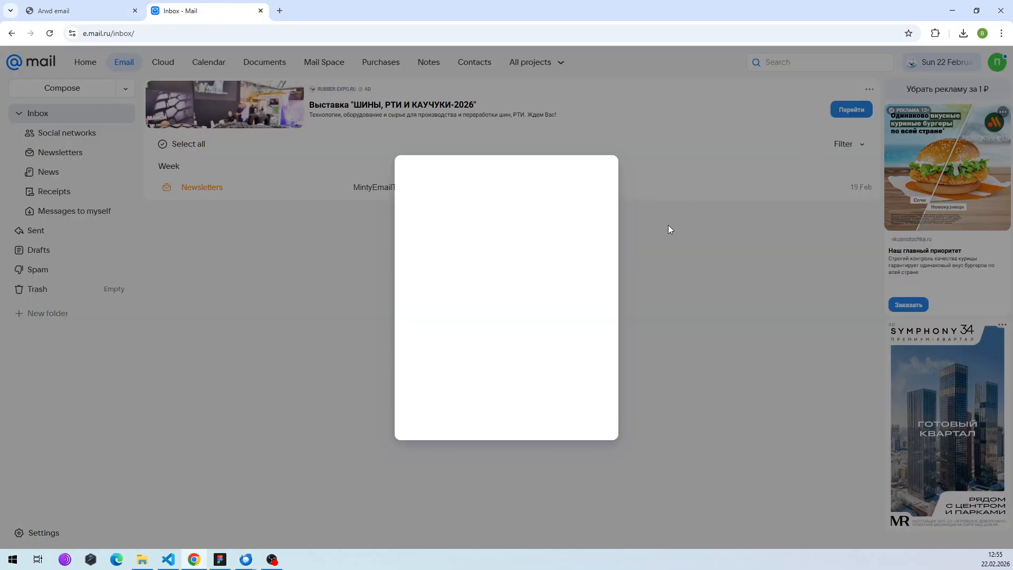
click(600, 175)
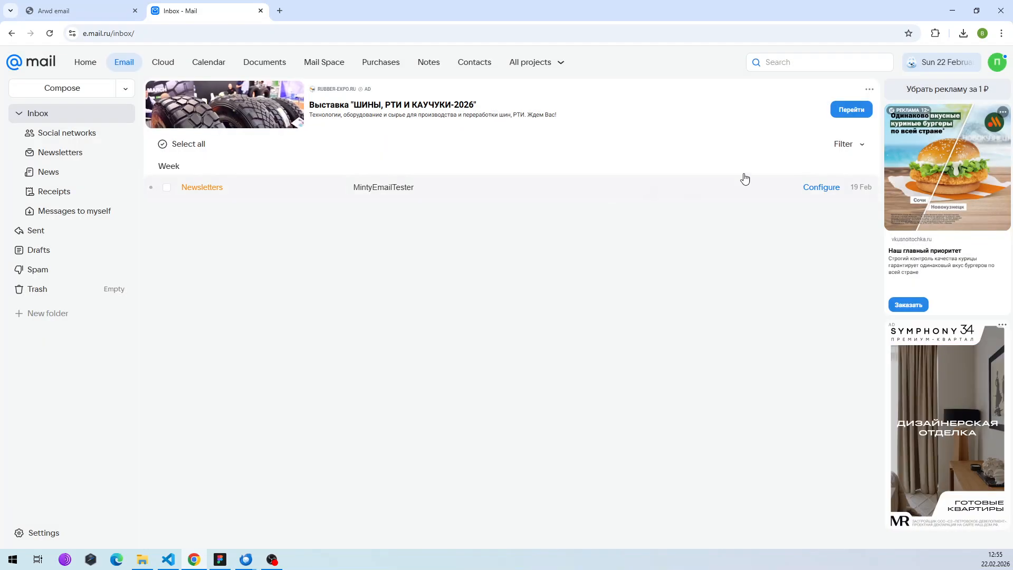
click(997, 61)
drag(921, 112, 845, 100)
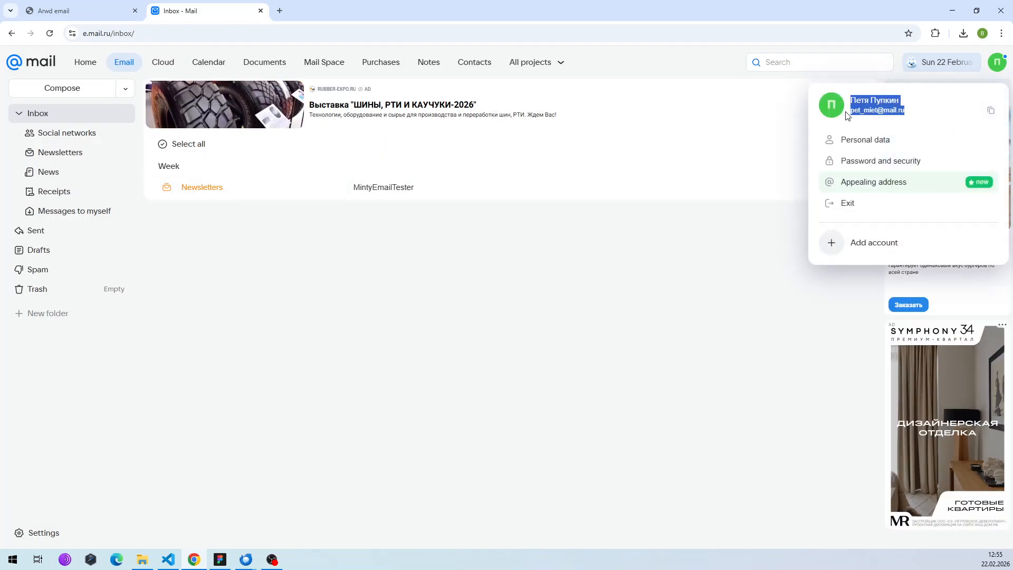
click(912, 117)
drag(909, 113, 846, 112)
key(ctrl+c)
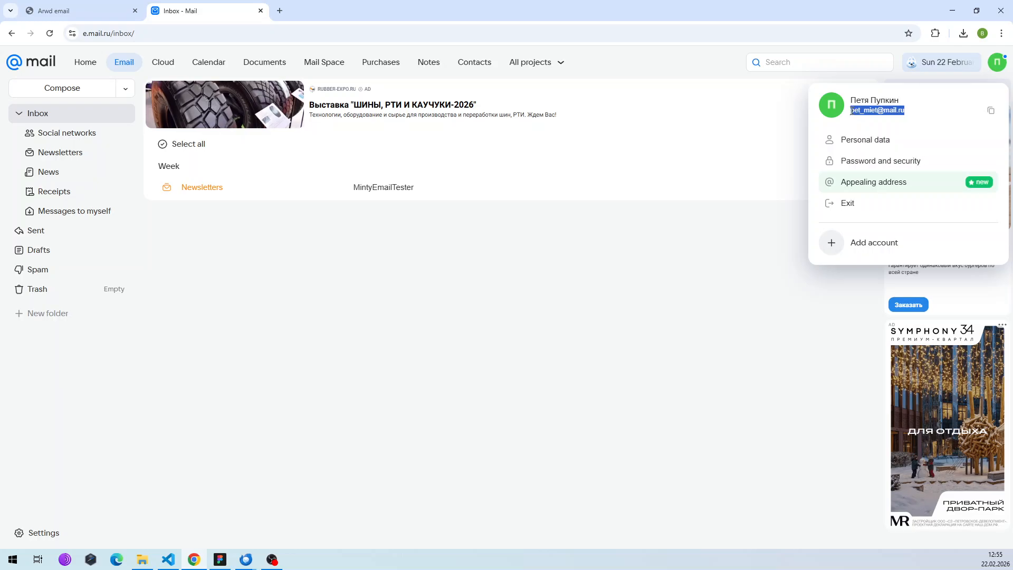
click(584, 253)
click(247, 558)
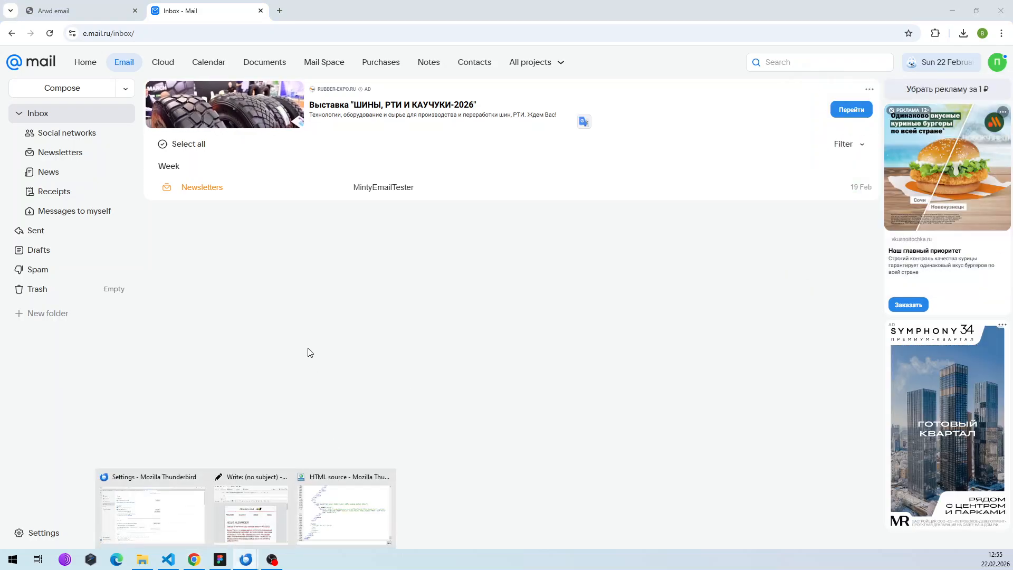
click(194, 507)
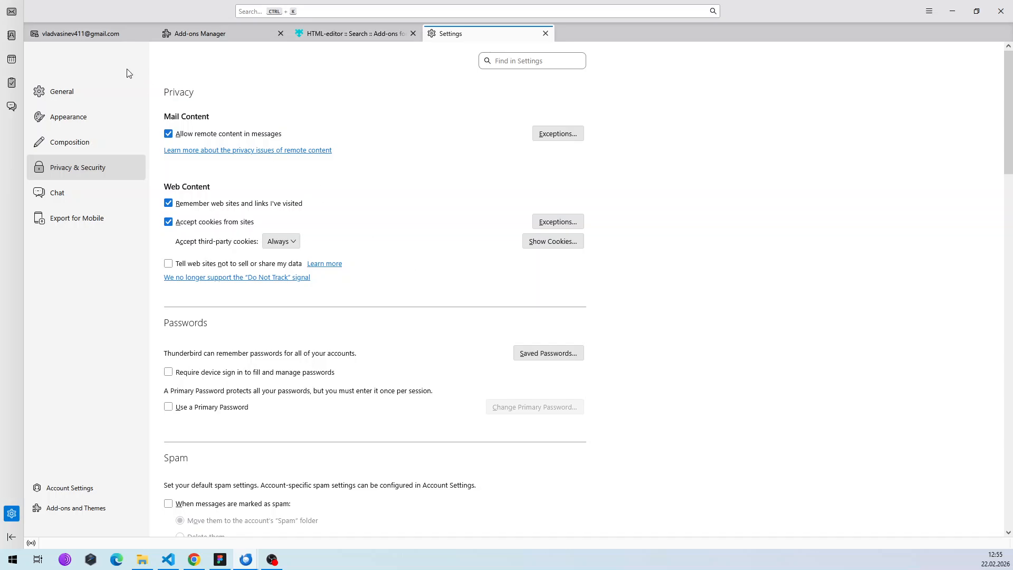
Address the draft to the copied Mail.ru address, subject 'test_email', and send it.
mouse_move(256, 562)
mouse_move(303, 523)
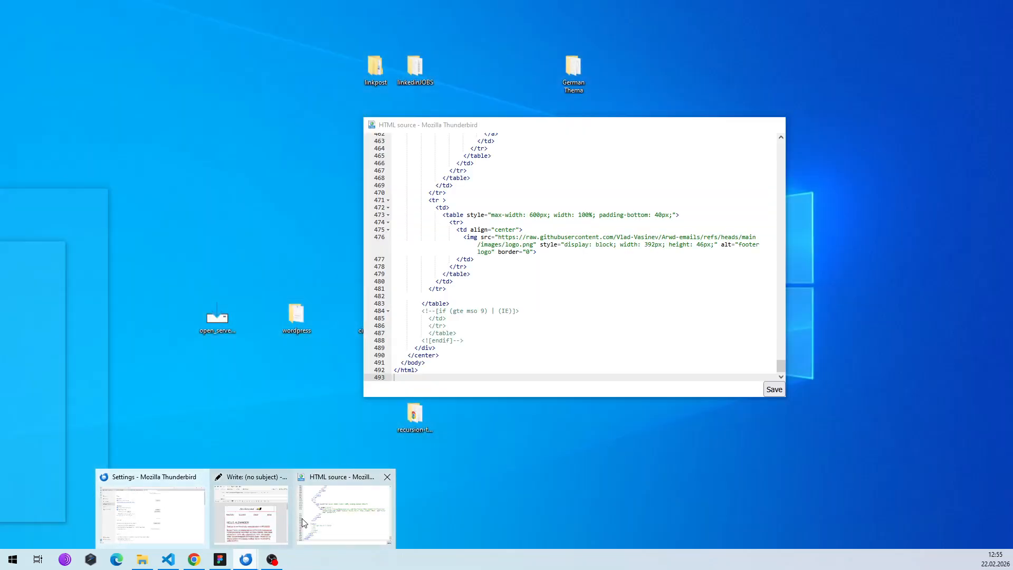
click(250, 512)
key(ctrl+v)
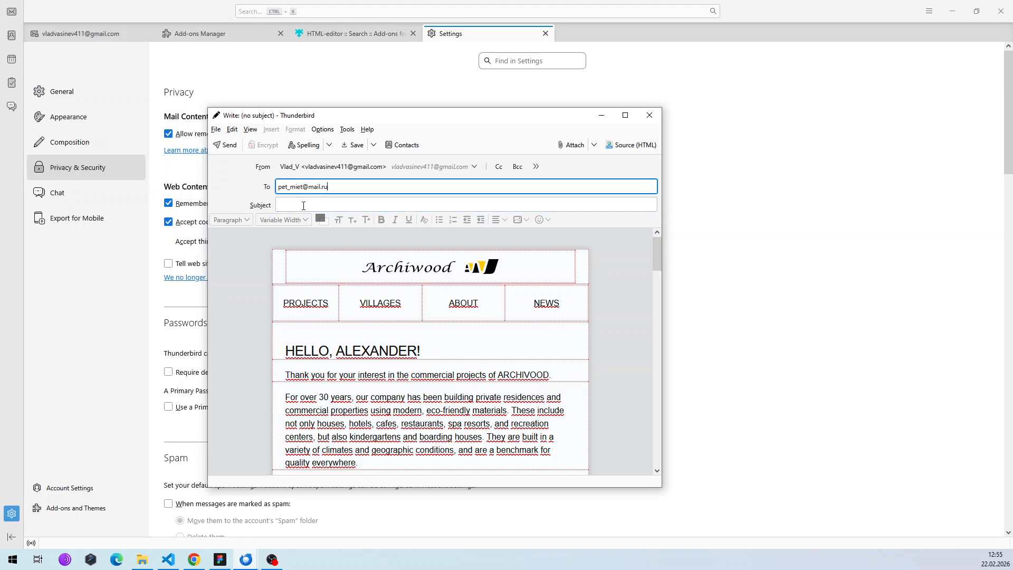
click(344, 210)
text(test)
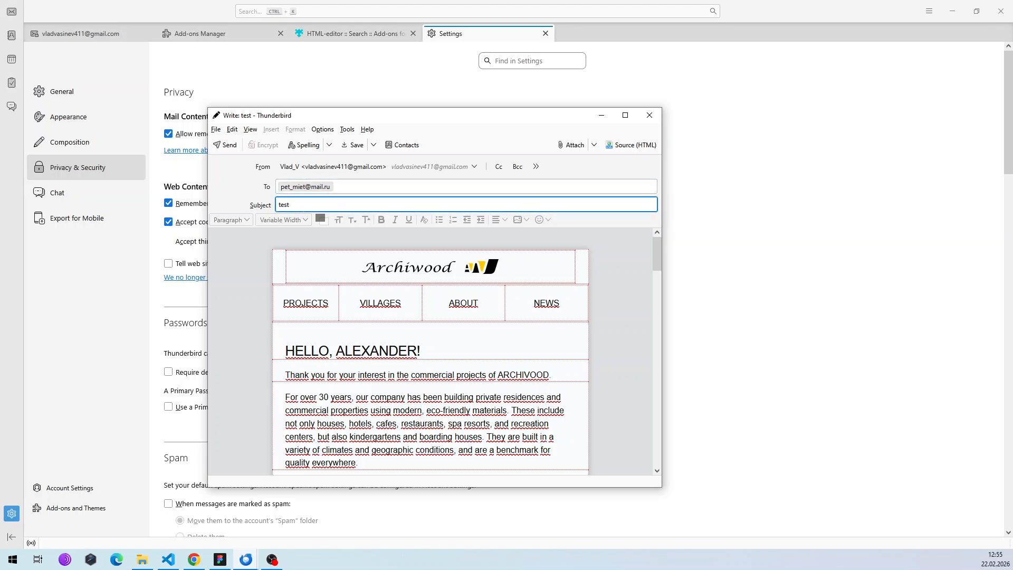
text(_email)
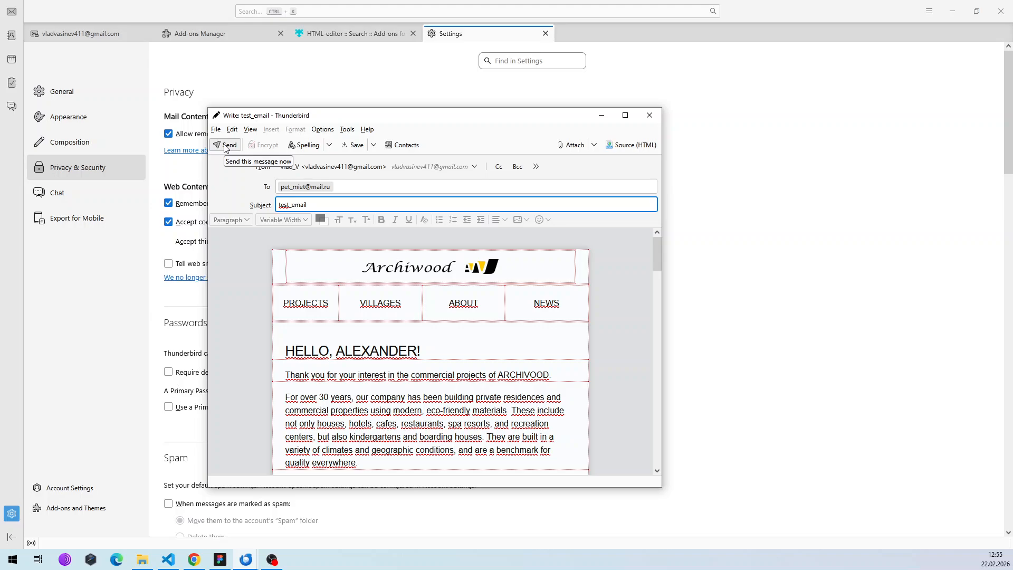
click(225, 146)
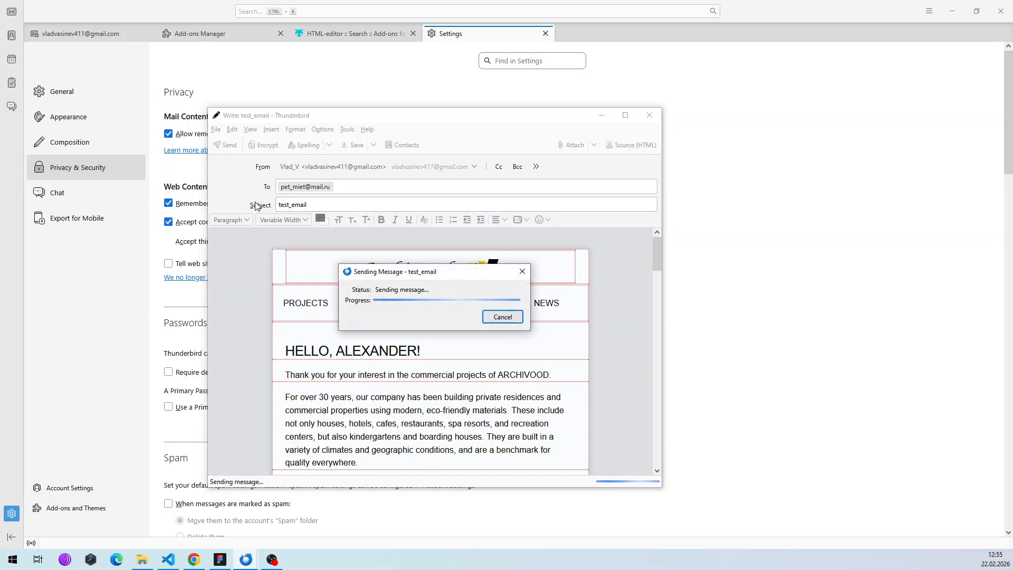
Open test_email in the Mail.ru inbox and scroll through the rendered Archiwood template.
click(194, 560)
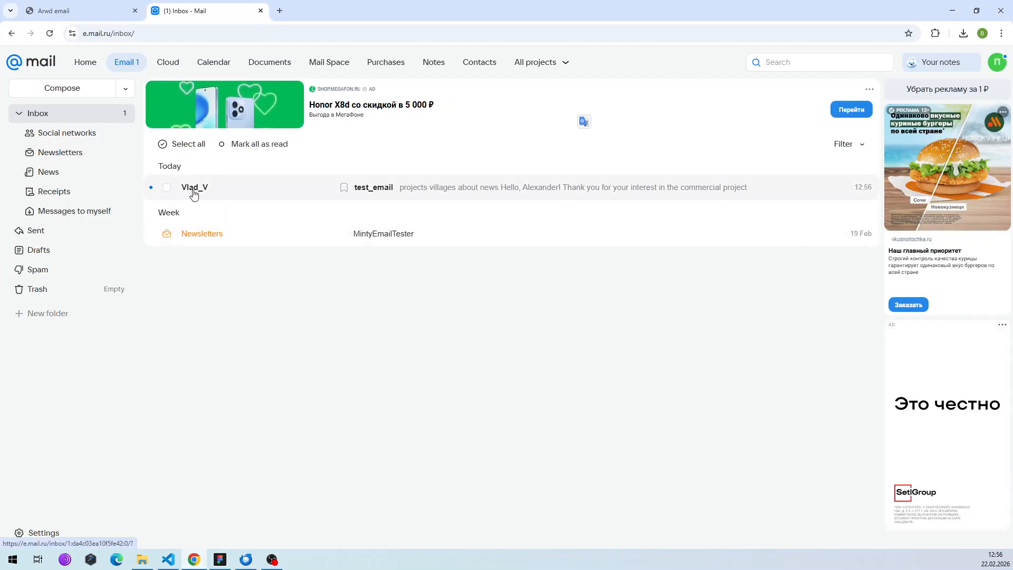
click(226, 193)
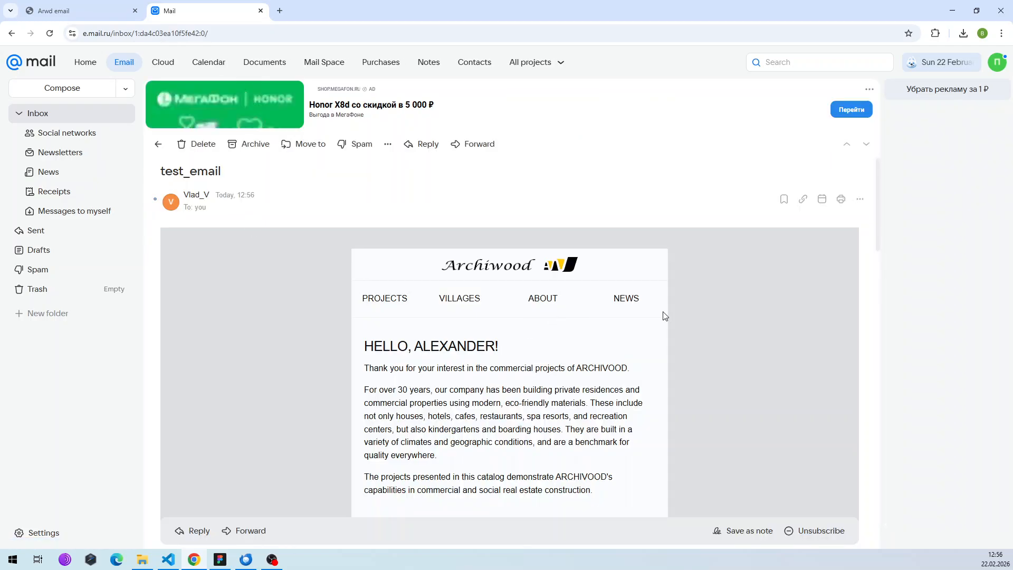
scroll(860, 270, down, 3)
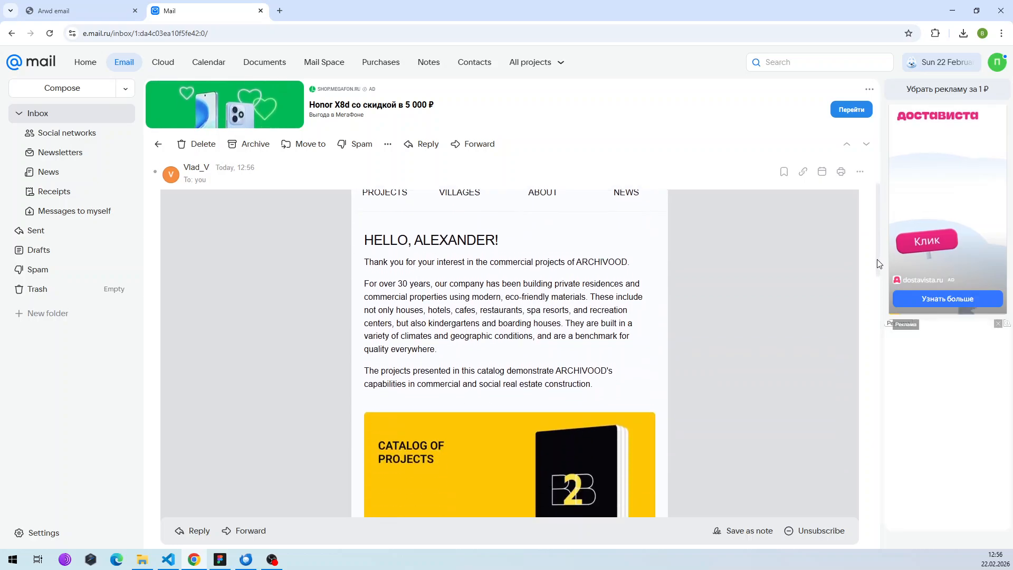
scroll(875, 285, down, 5)
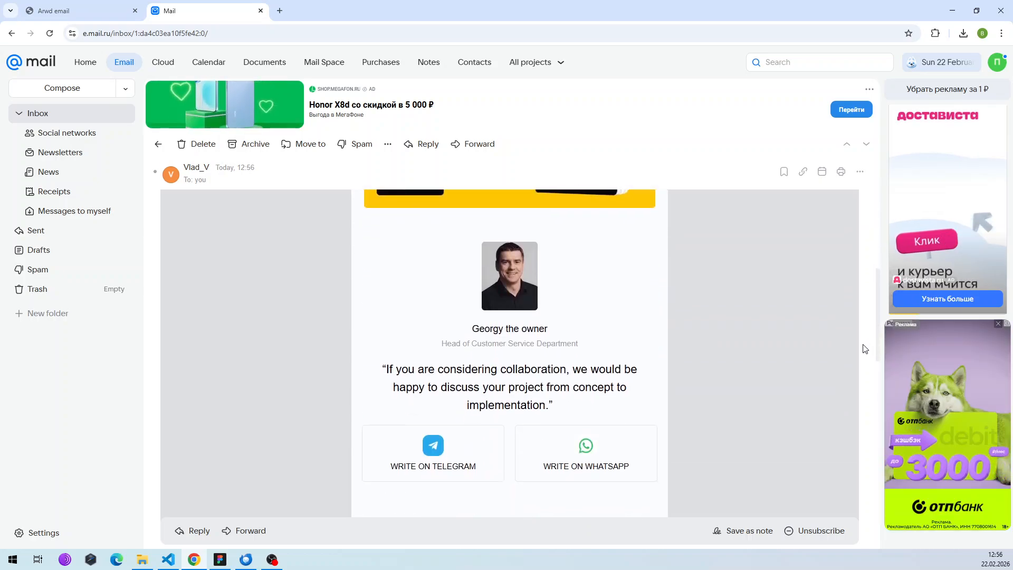
scroll(864, 349, down, 11)
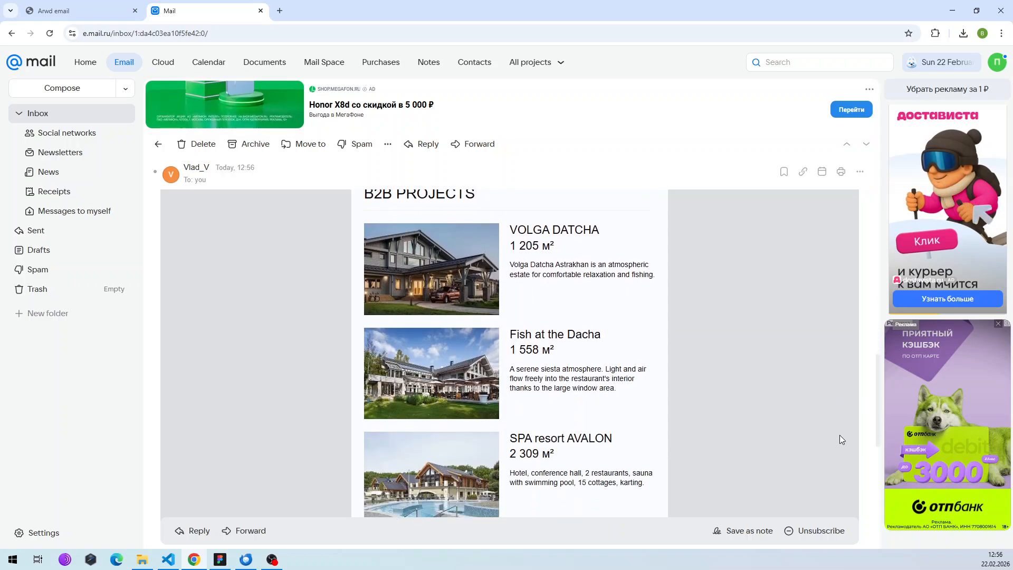
scroll(826, 496, down, 4)
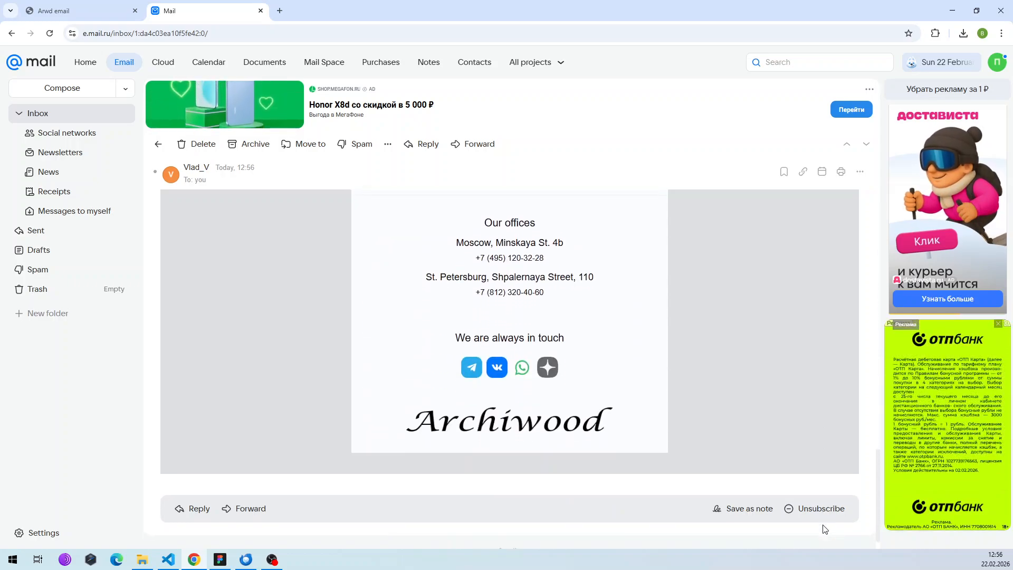
scroll(847, 454, up, 20)
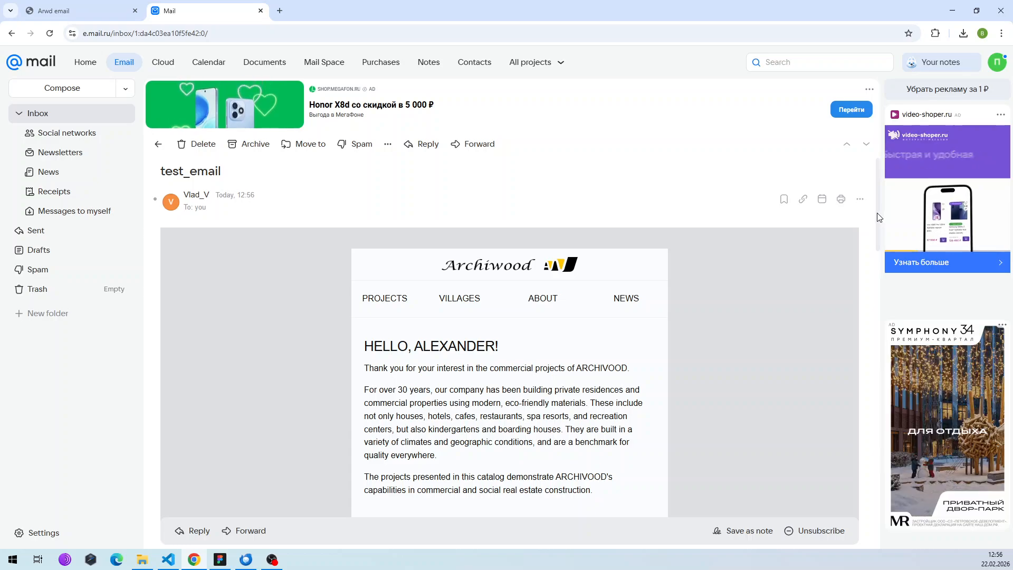
Check the template footer, then go back to b2b.html at the main-img section comment.
drag(877, 215, 854, 483)
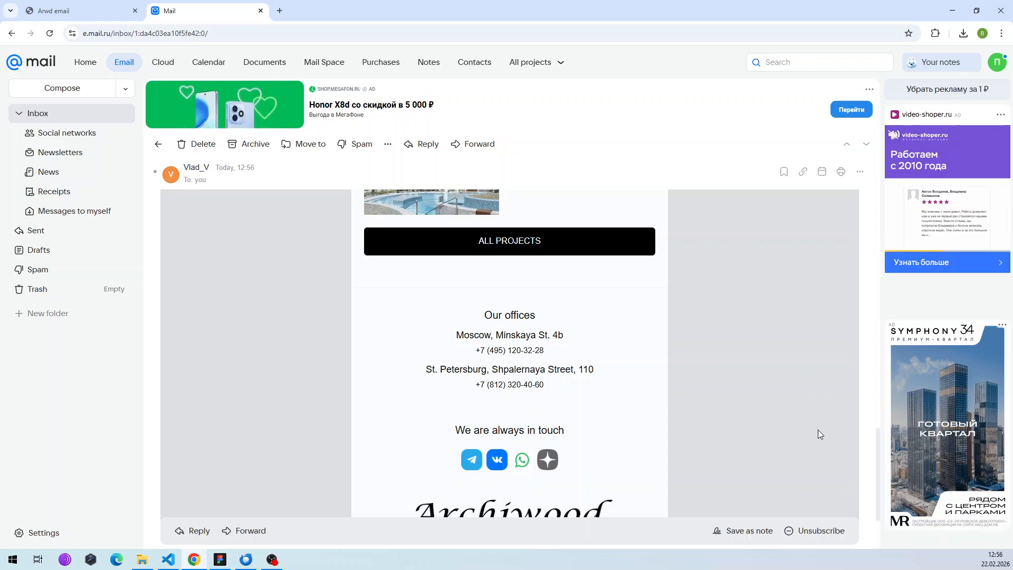
scroll(818, 430, down, 1)
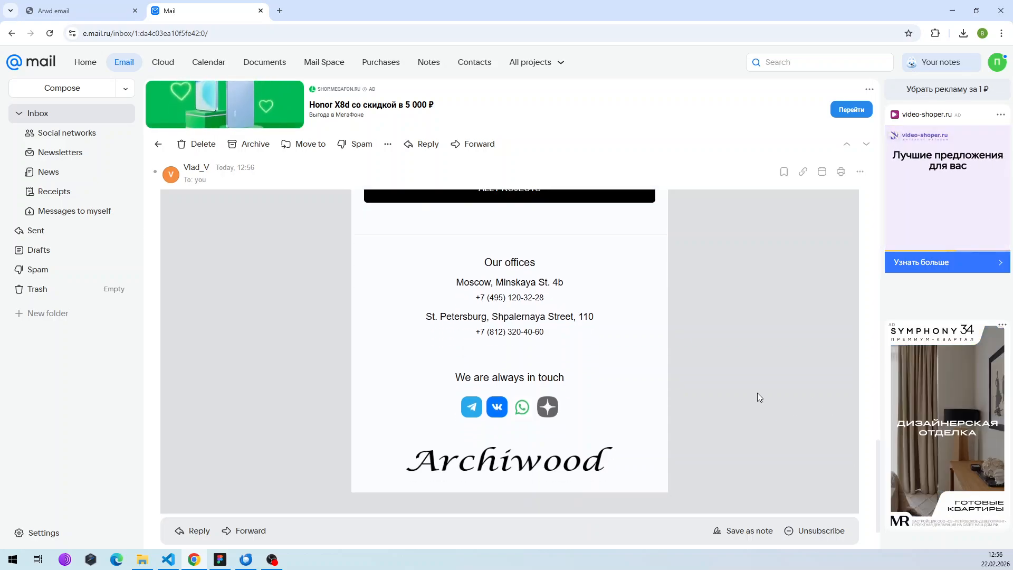
click(168, 559)
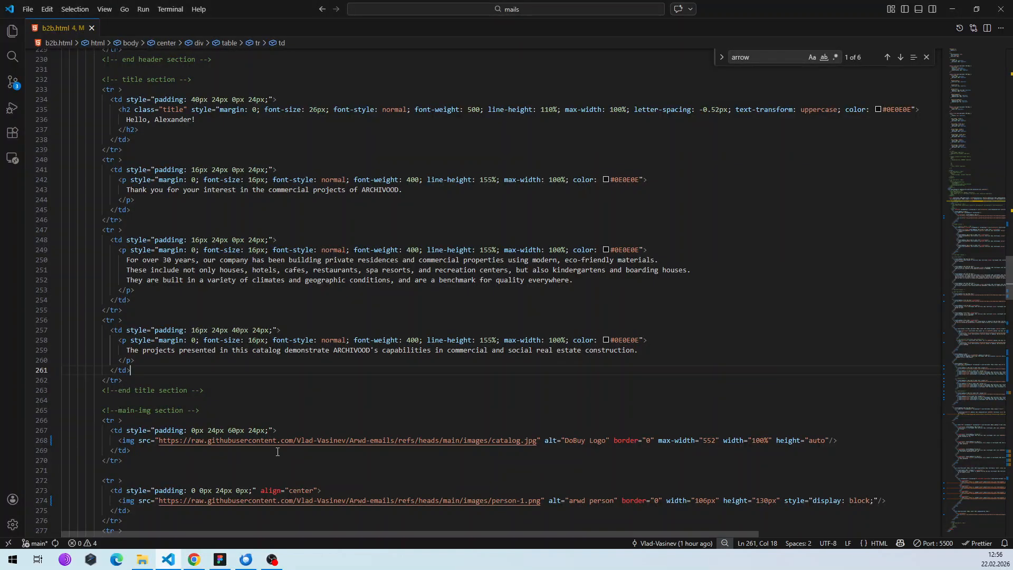
click(335, 416)
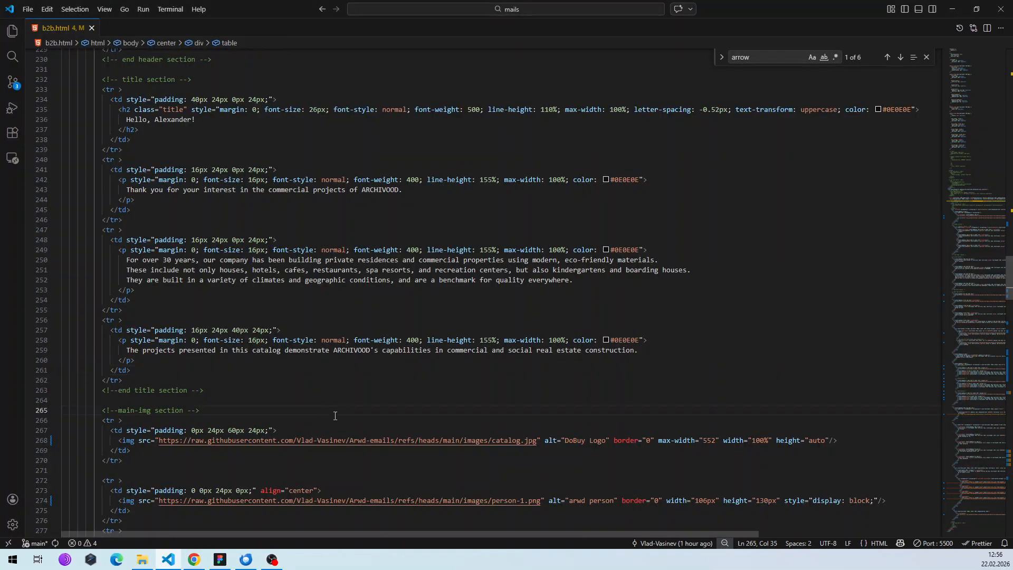